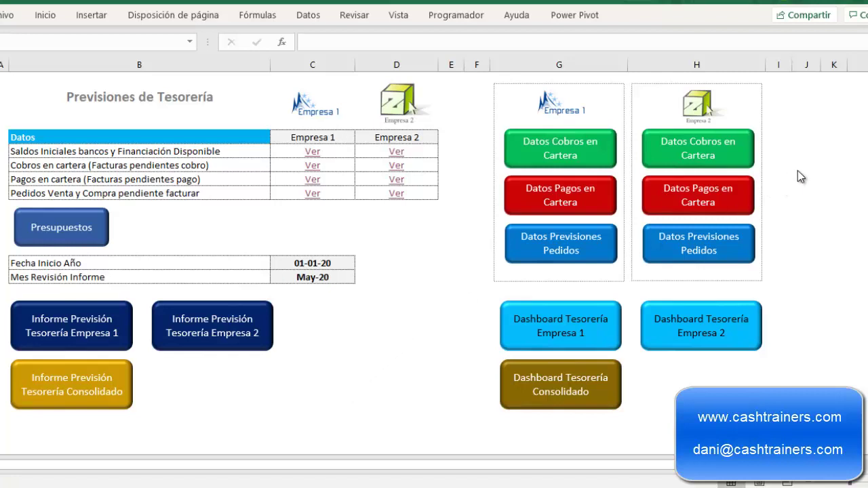
Step: Browse Empresa 1's orders budget, order forecast and collections-in-portfolio data, returning to the menu each time
click(82, 240)
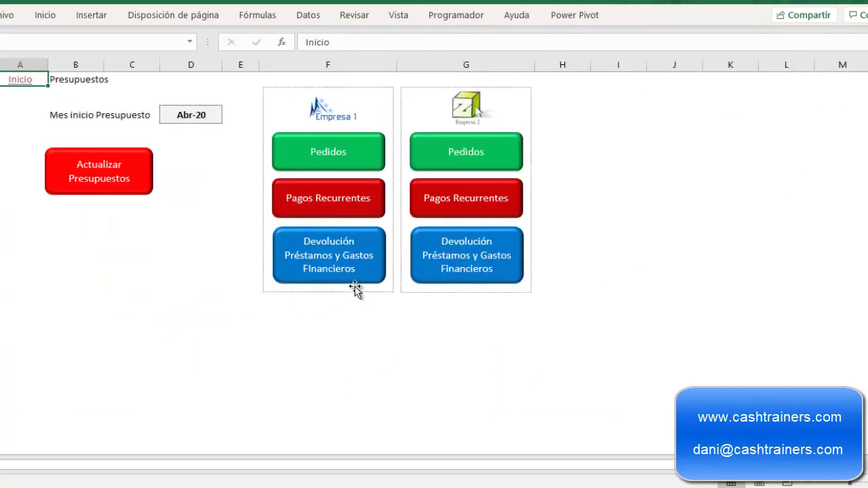
click(367, 163)
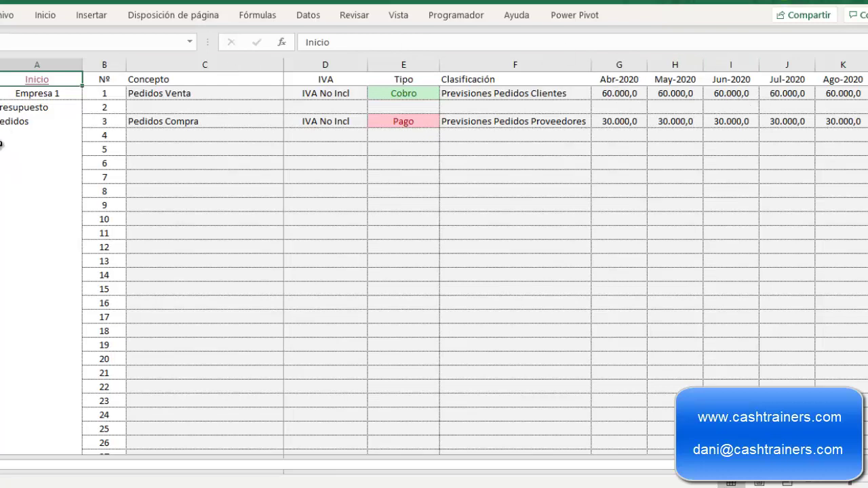
key(ctrl+Page_Up)
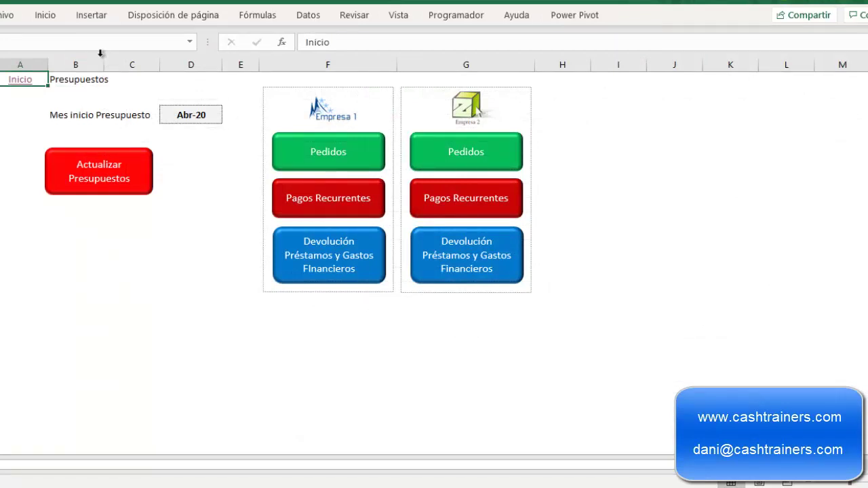
click(17, 80)
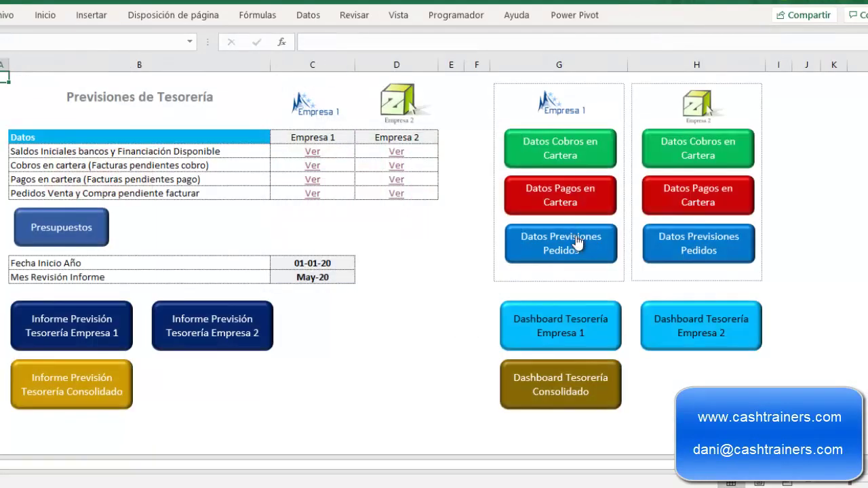
click(535, 239)
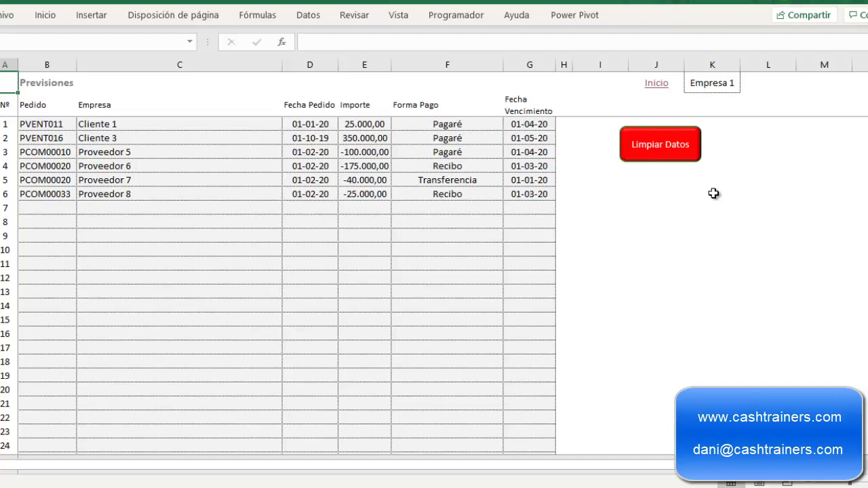
click(656, 83)
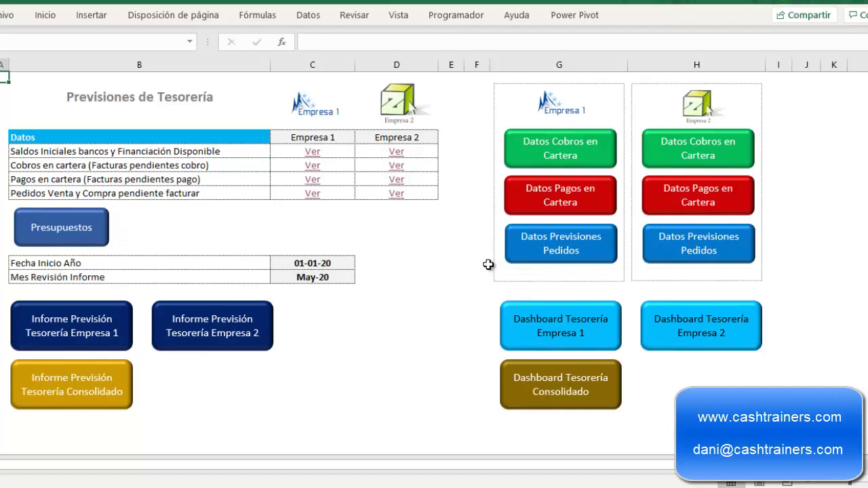
click(562, 146)
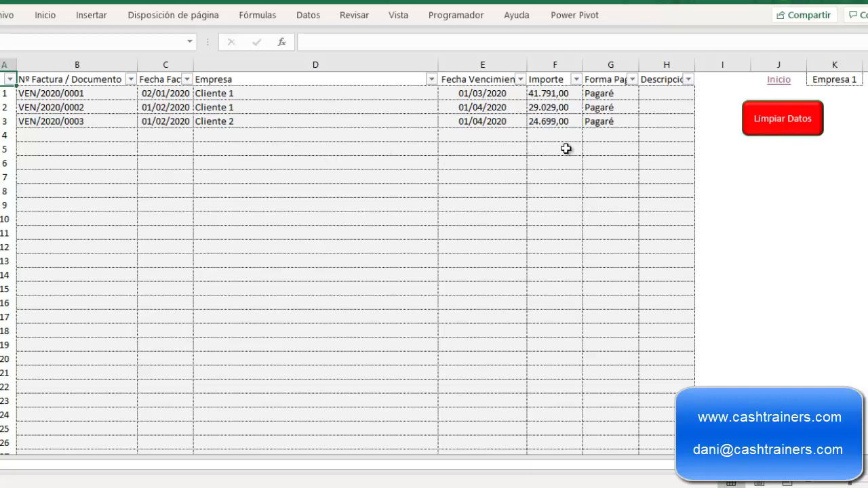
click(779, 80)
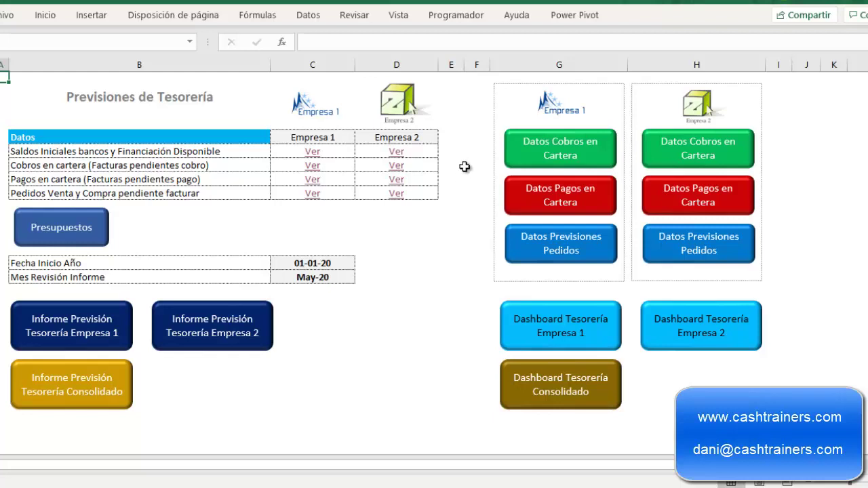
Step: View Empresa 1's opening bank balances and financing, then its treasury forecast report
click(312, 151)
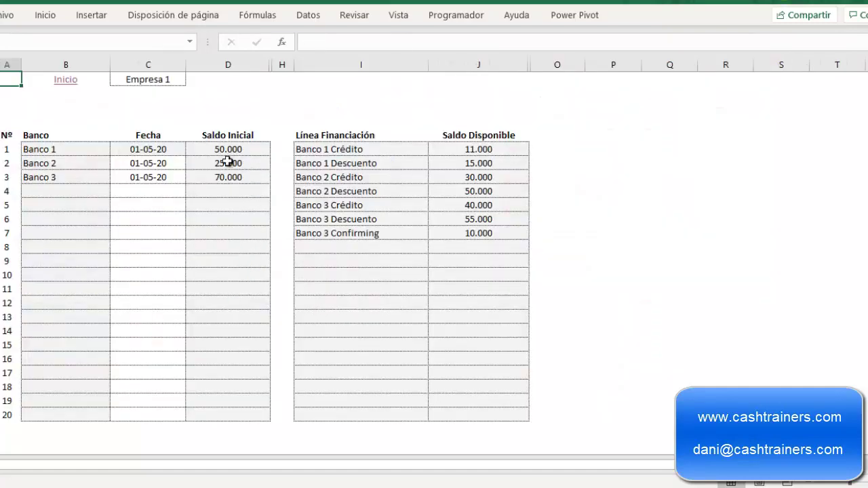
click(65, 80)
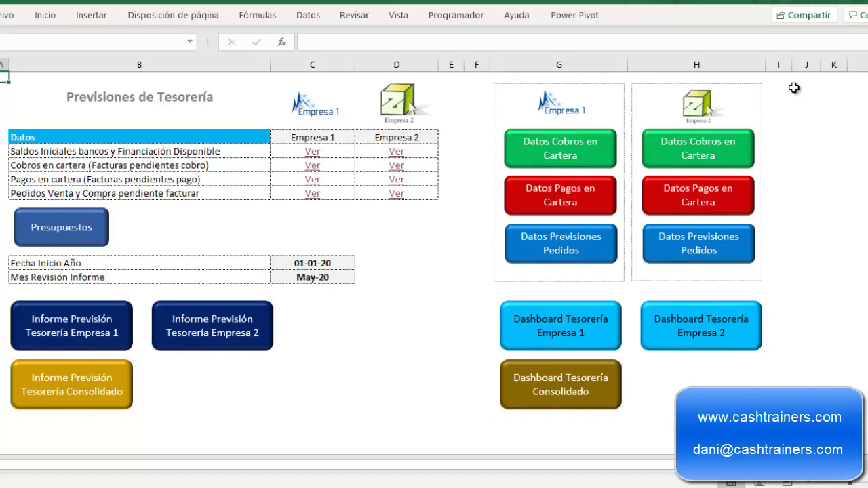
click(747, 65)
click(102, 330)
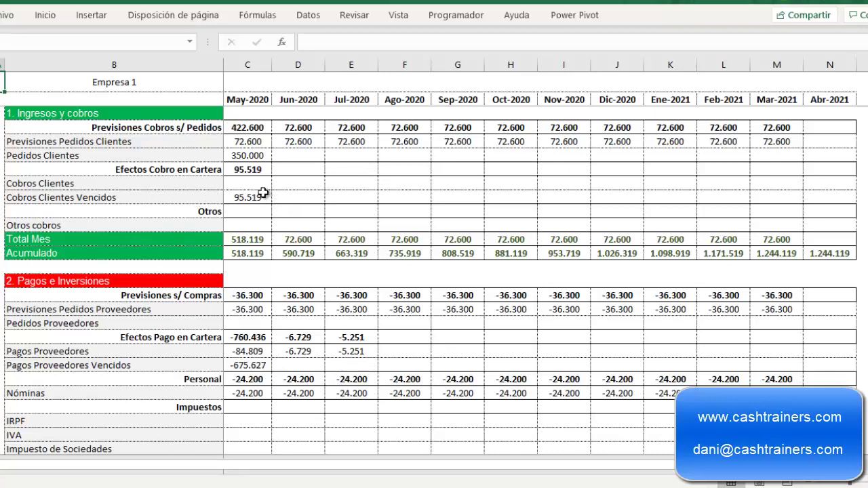
key(ctrl+Page_Up)
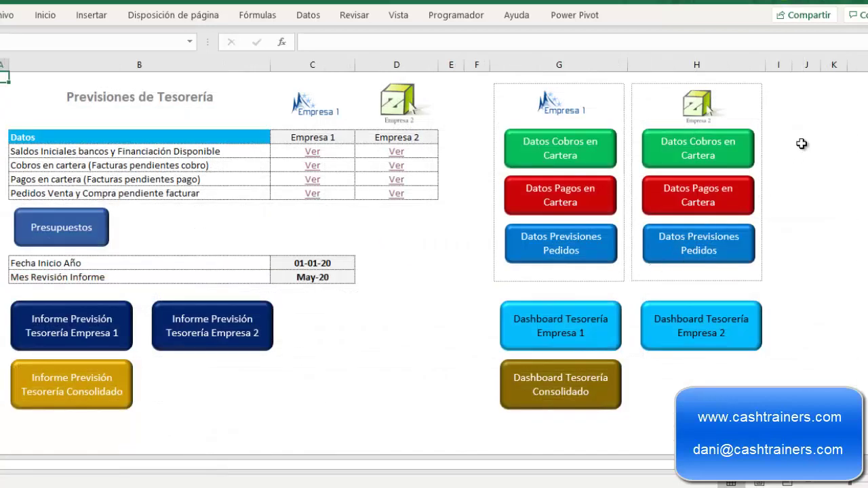
Step: Check Empresa 1's collections in portfolio twice, returning to the home menu
click(321, 165)
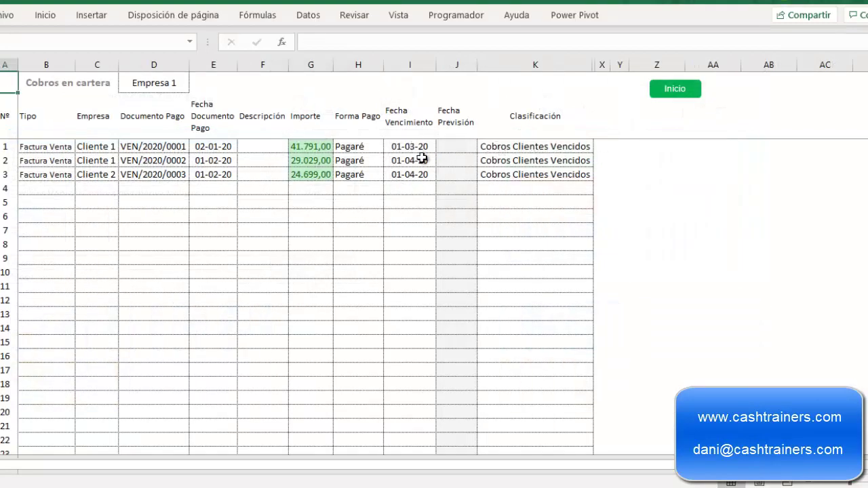
click(682, 93)
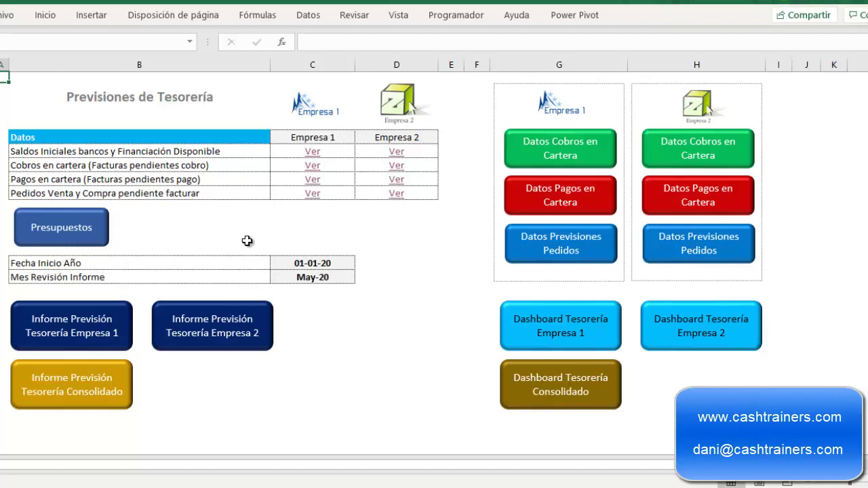
click(320, 170)
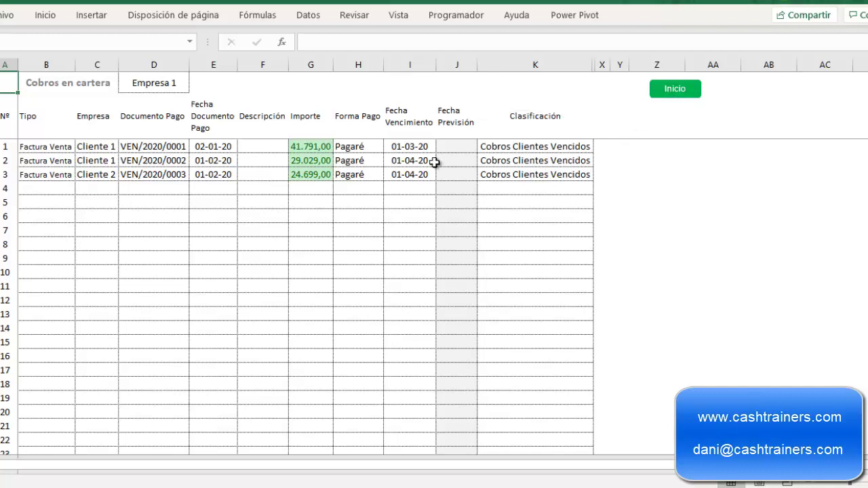
click(671, 87)
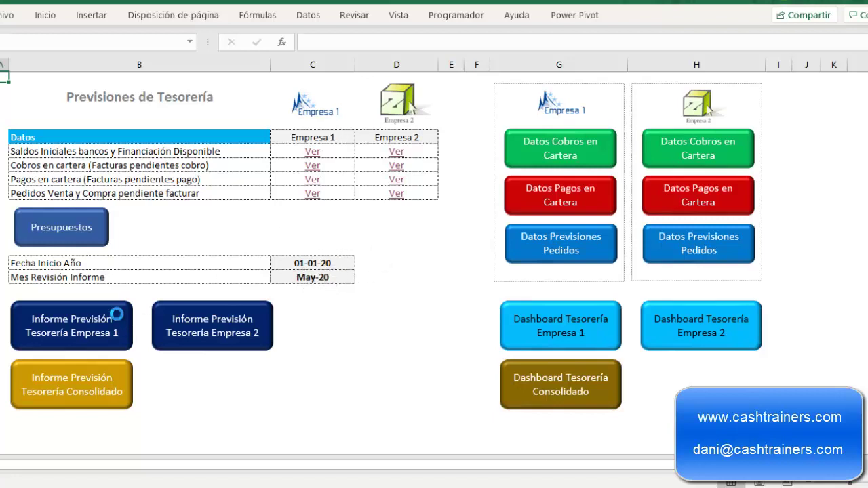
Step: Scroll through the Empresa 1 treasury forecast report, then return to the home menu
click(113, 310)
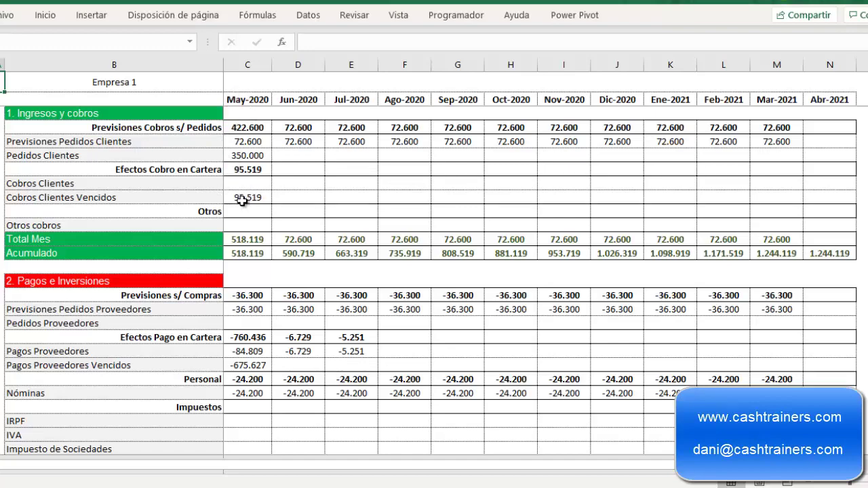
scroll(264, 188, down, 1)
scroll(252, 198, down, 1)
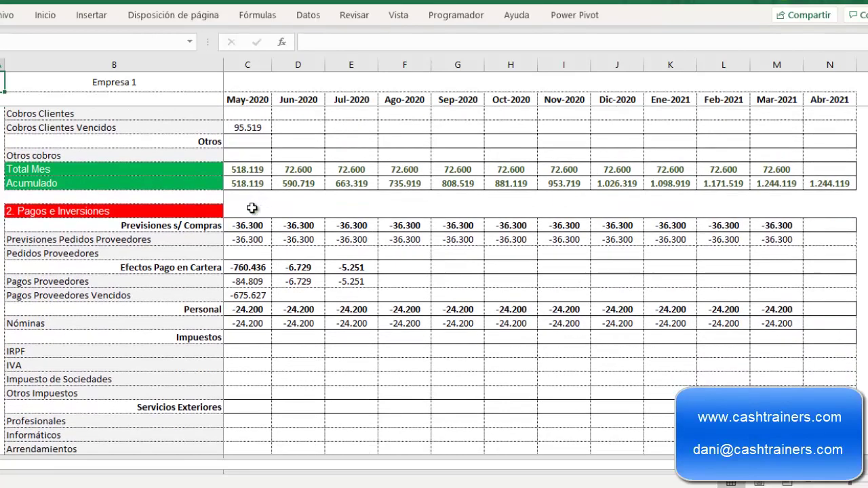
scroll(252, 205, down, 1)
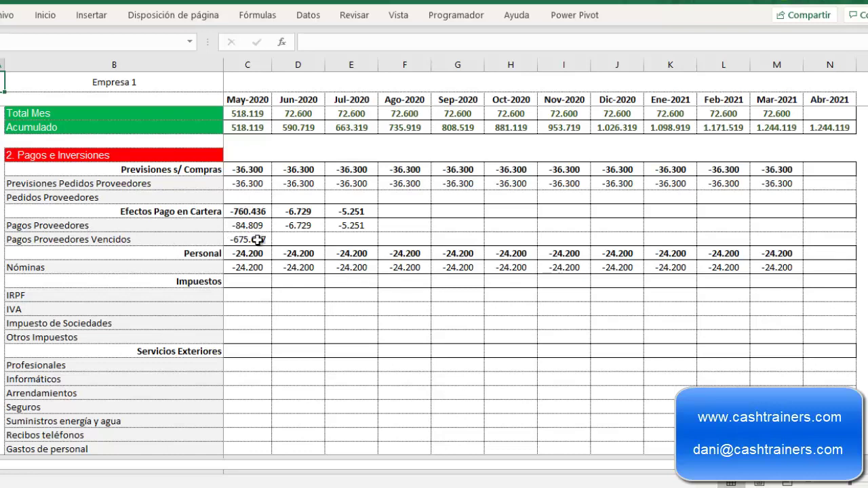
scroll(253, 250, down, 1)
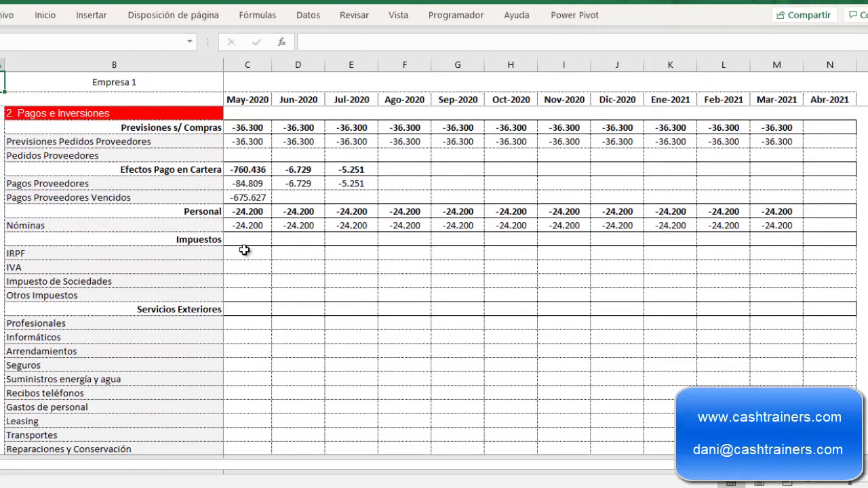
scroll(238, 250, down, 1)
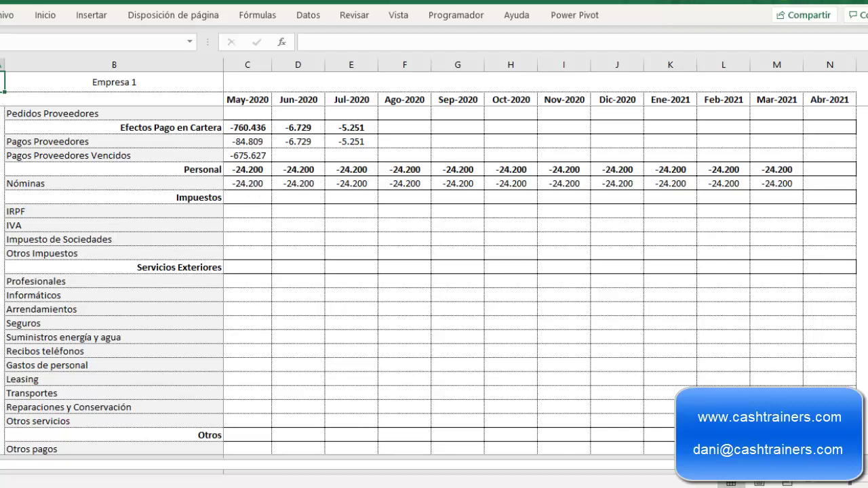
scroll(384, 267, up, 1)
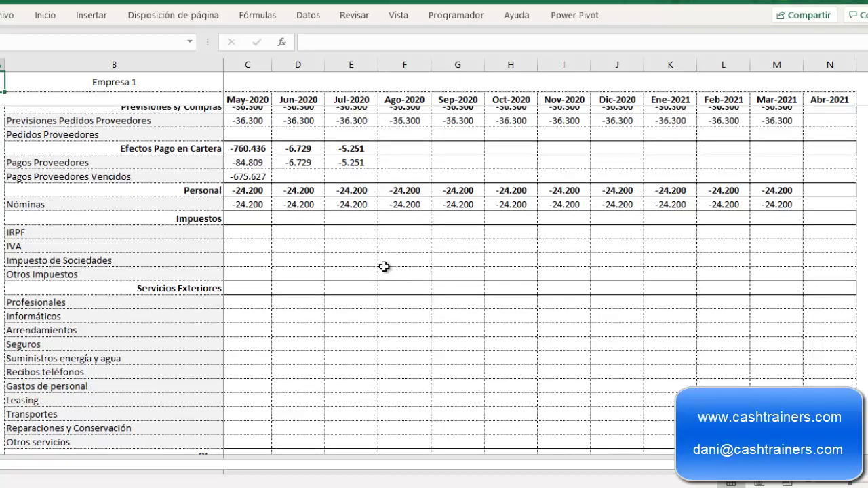
scroll(384, 267, up, 2)
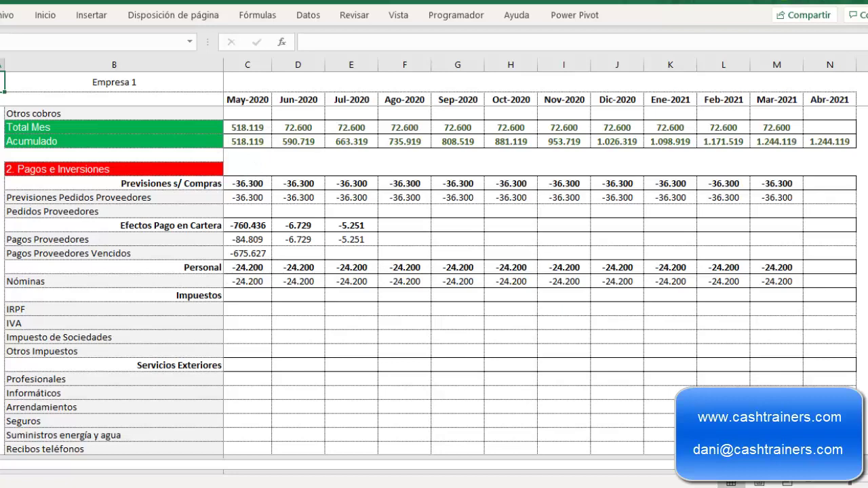
click(441, 84)
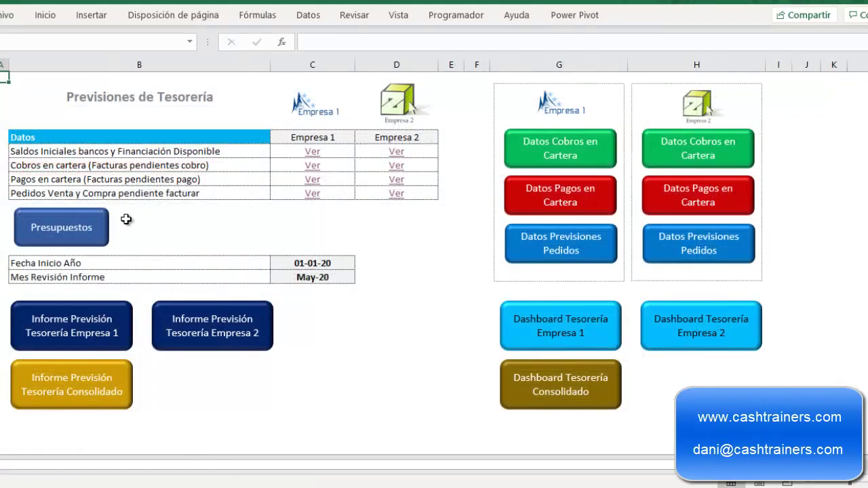
Step: Move between the Presupuestos sheet, main menu and Empresa 1 report, ending on Presupuestos
click(107, 240)
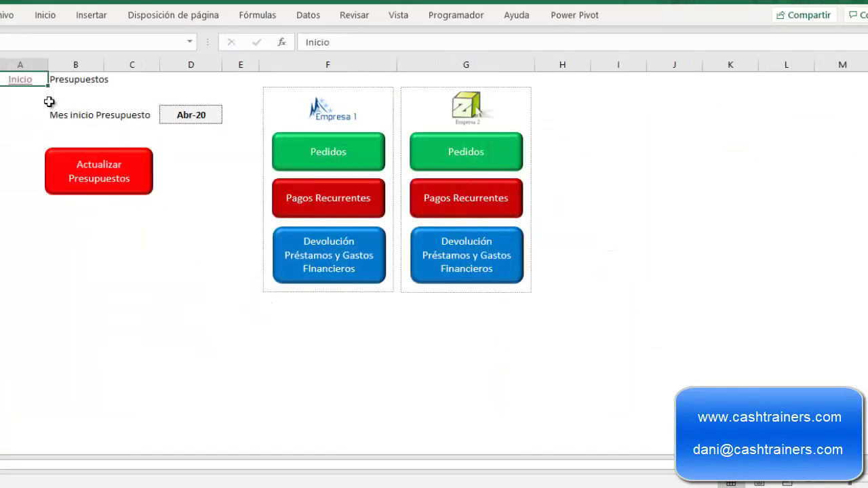
click(24, 82)
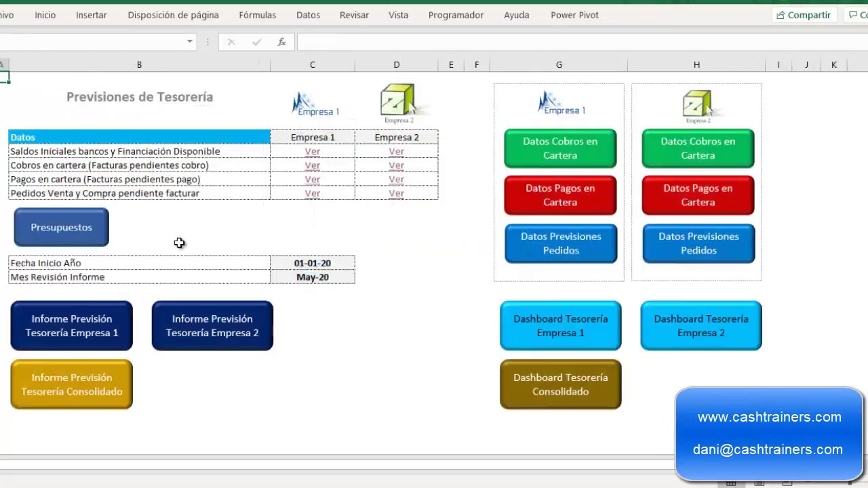
click(99, 324)
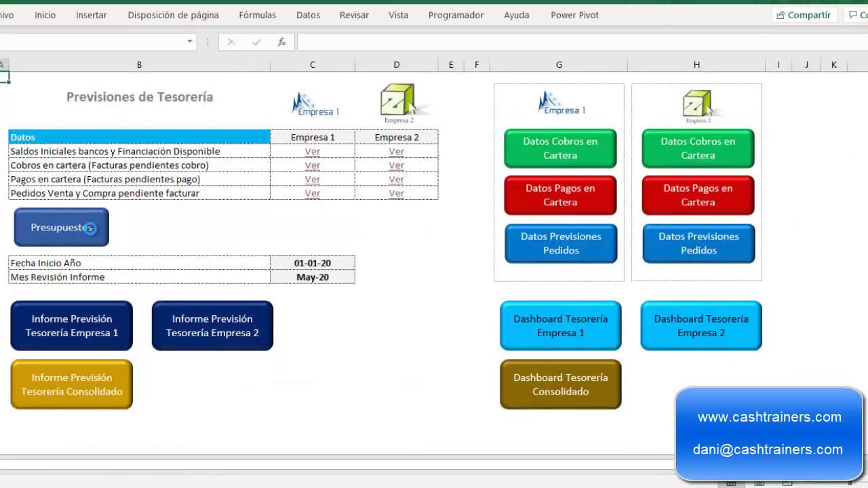
click(89, 228)
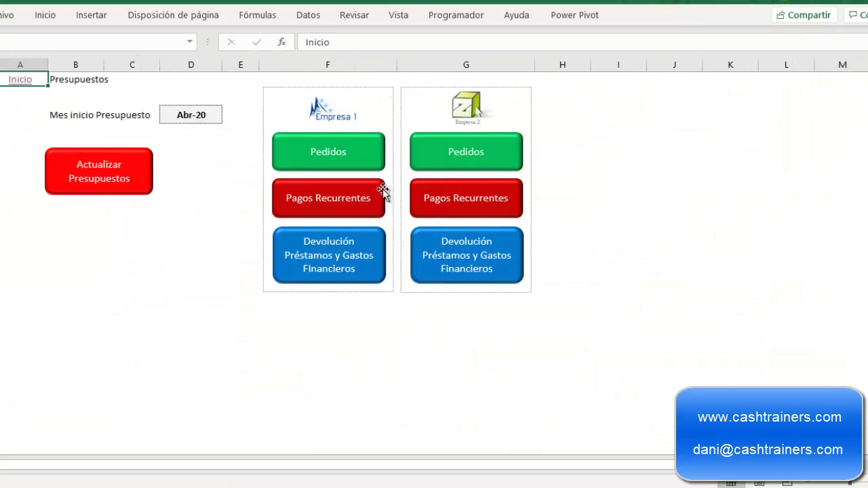
Step: In Empresa 1's Pagos Recurrentes sheet, set the Empleados Nóminas IVA value to blank
click(367, 160)
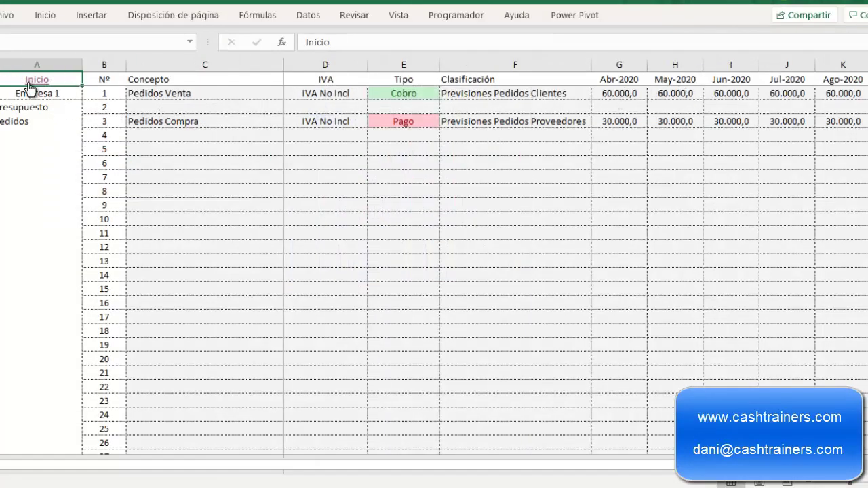
click(34, 107)
click(378, 210)
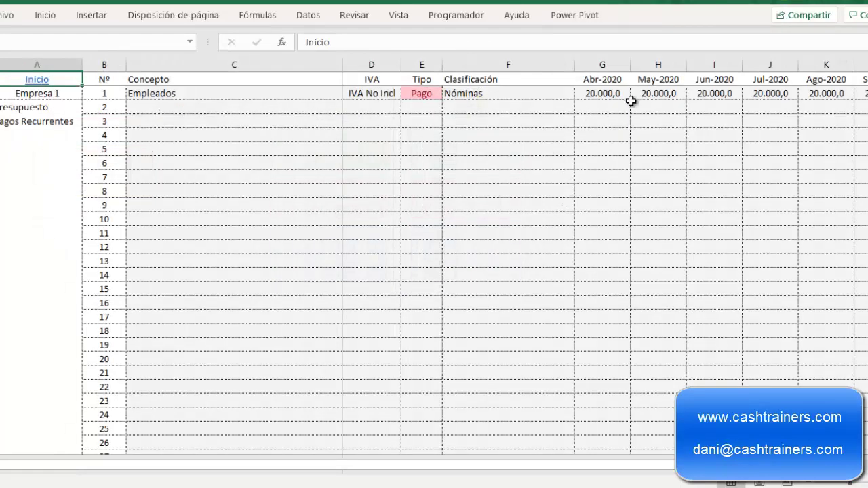
drag(621, 95, 669, 95)
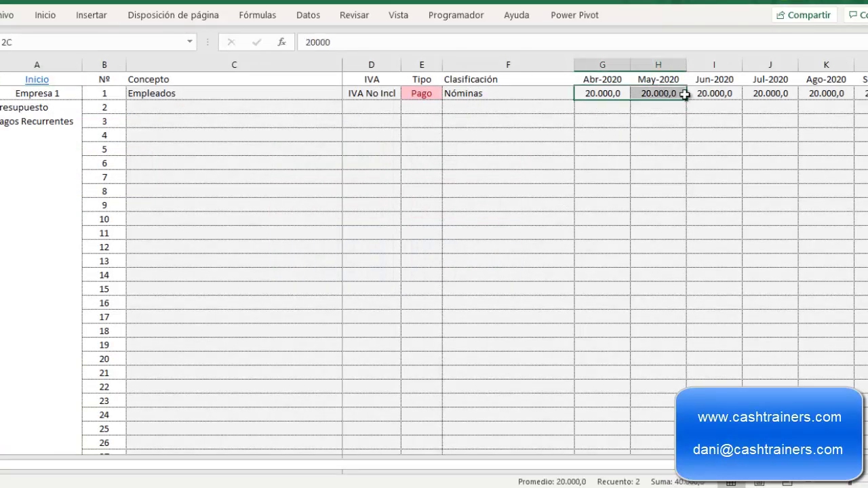
click(375, 94)
click(407, 95)
click(366, 107)
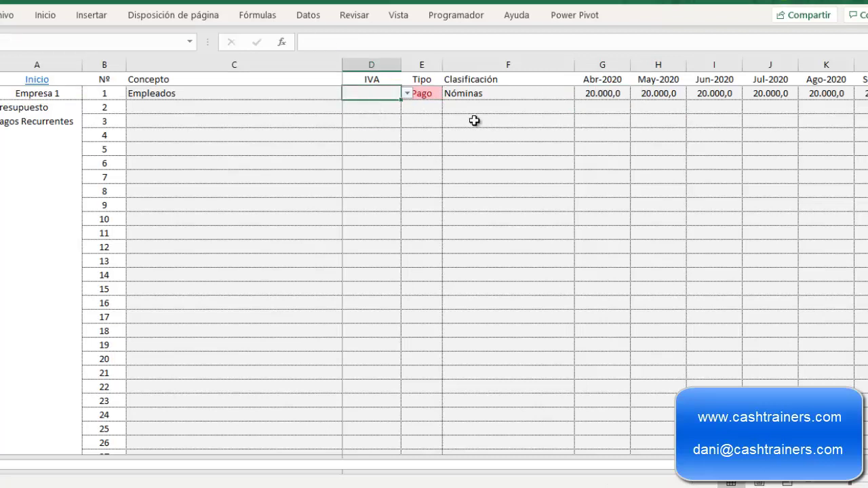
click(504, 119)
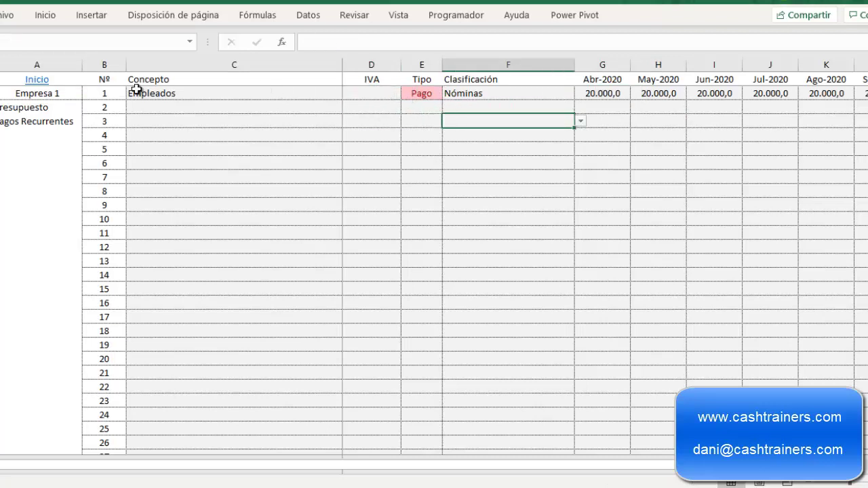
click(377, 95)
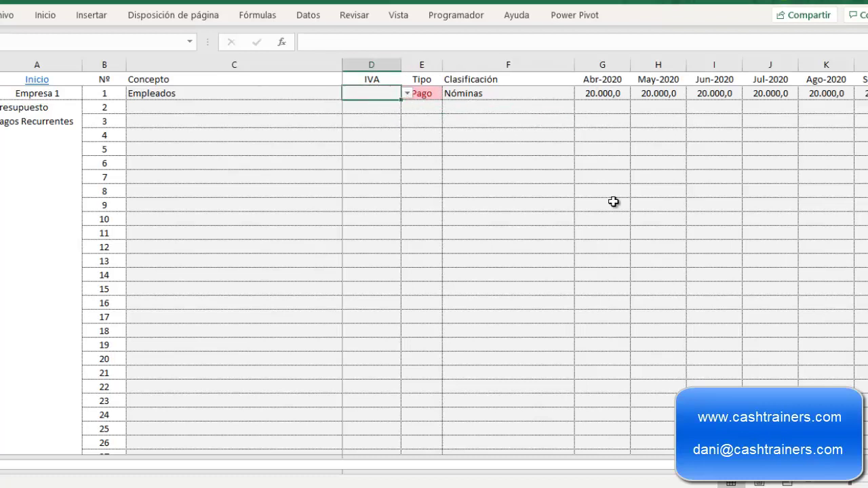
Step: Delete the Abr-2020 and May-2020 Nóminas amounts and return to the budgets sheet
mouse_move(553, 468)
mouse_down()
mouse_move(668, 471)
mouse_move(453, 443)
mouse_up()
drag(604, 93, 667, 94)
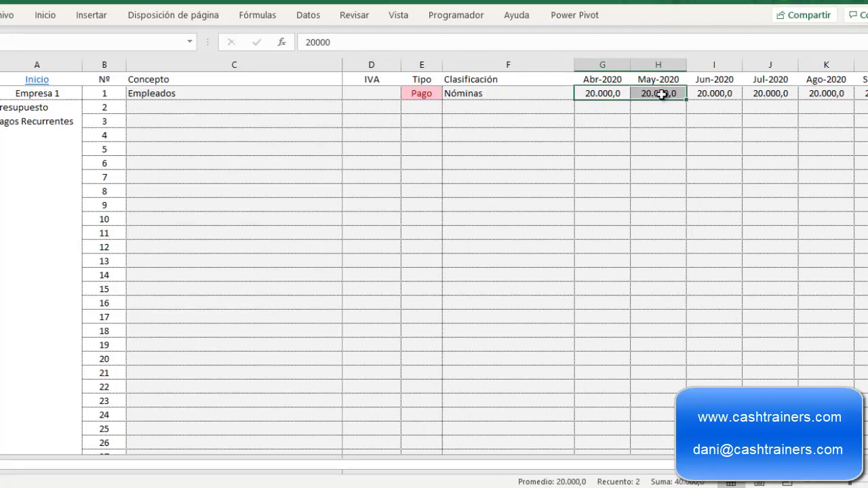
drag(618, 88, 631, 91)
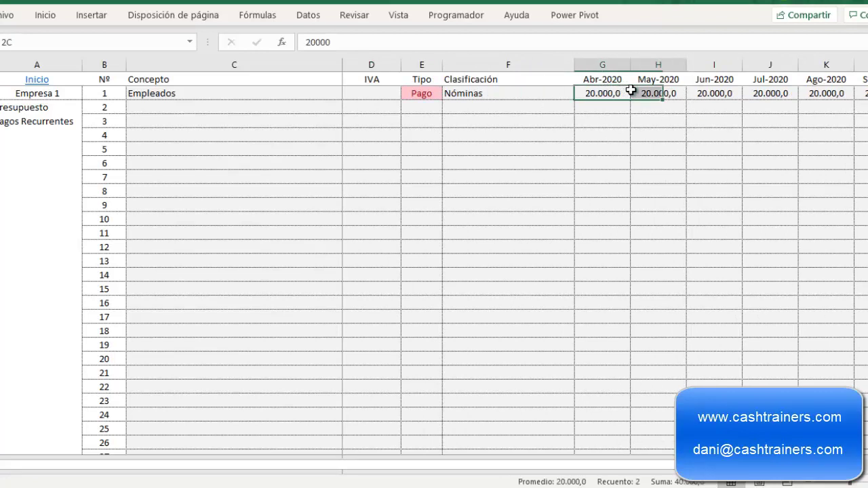
key(Delete)
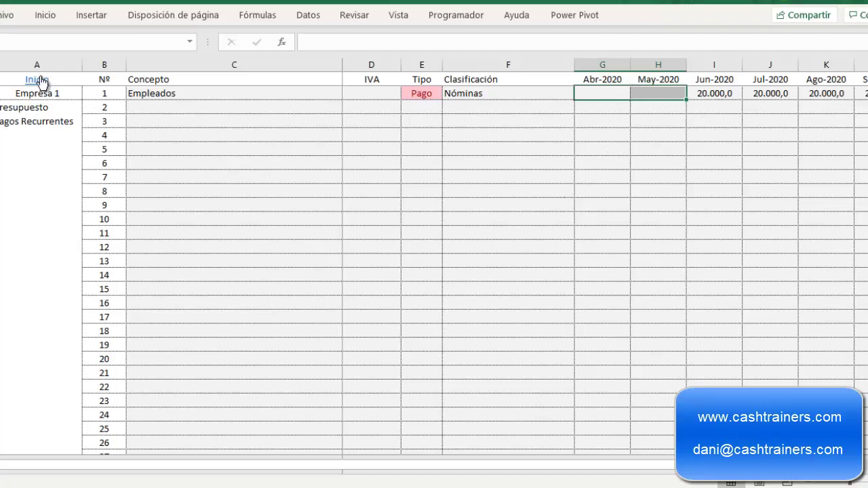
click(42, 82)
Step: Run Actualizar Presupuestos with the password, then open the Empresa 1 treasury forecast report
click(310, 198)
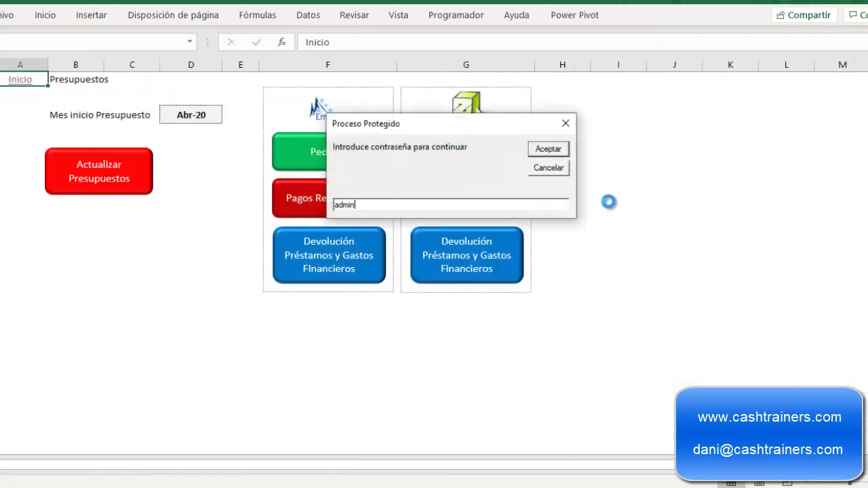
key(Return)
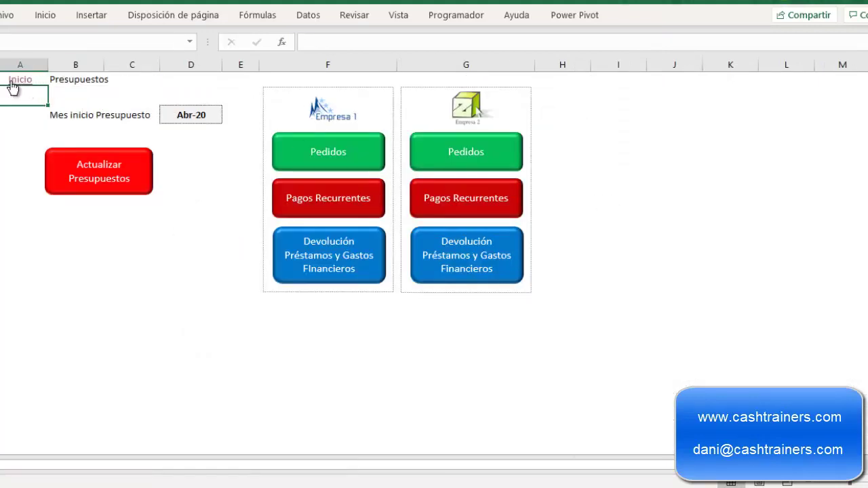
click(13, 81)
click(87, 333)
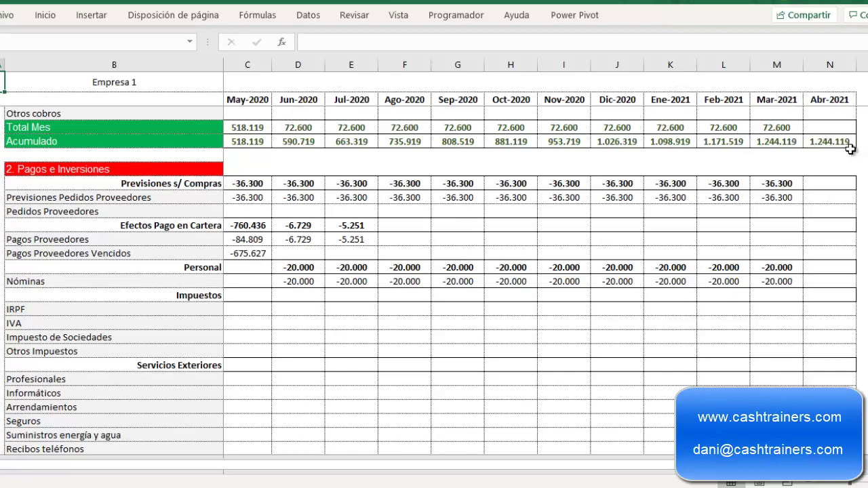
Step: Scroll Empresa 1's forecast down to the Tesorería Final and Líneas de Crédito y Descuento rows
scroll(728, 196, down, 2)
scroll(729, 197, down, 1)
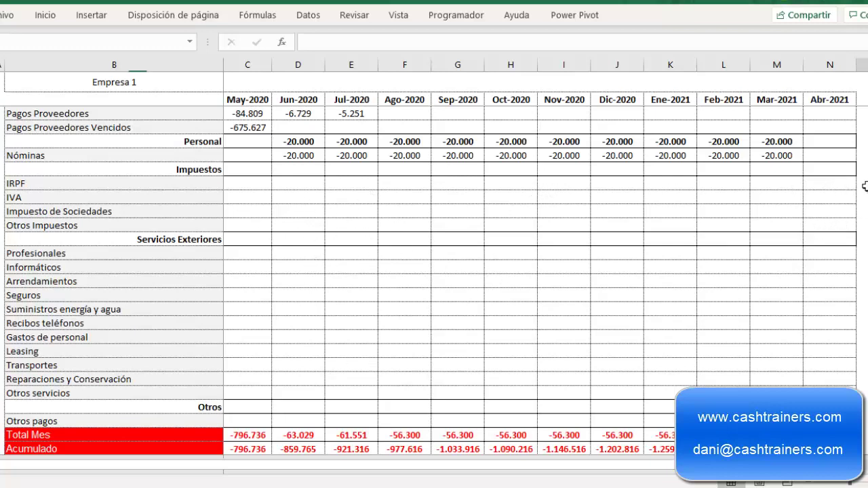
scroll(556, 211, down, 2)
scroll(488, 212, down, 2)
scroll(146, 277, down, 1)
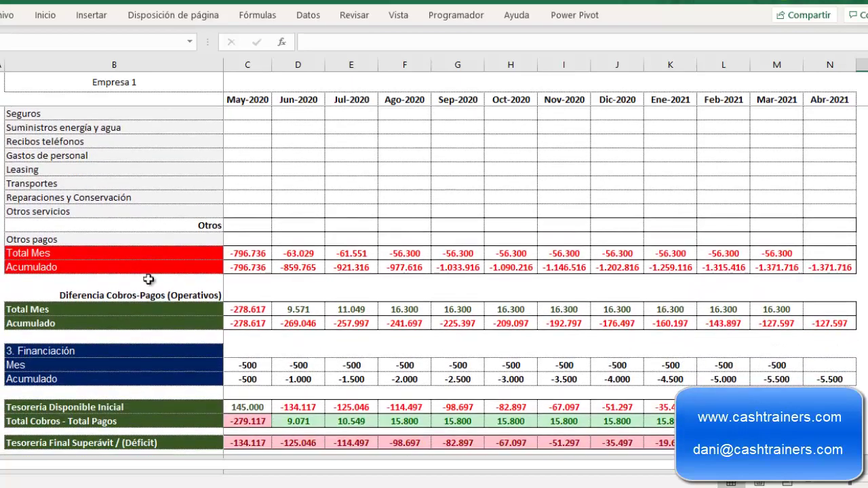
scroll(140, 277, down, 1)
scroll(341, 285, up, 3)
scroll(354, 281, up, 6)
scroll(354, 281, up, 2)
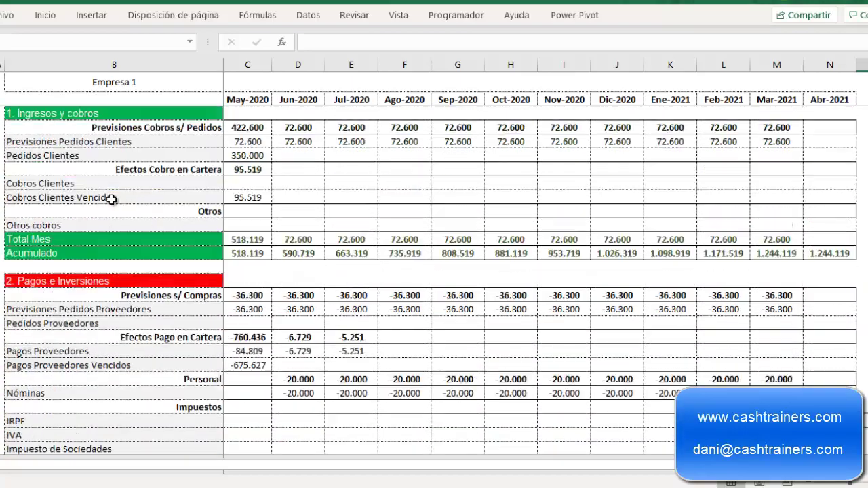
scroll(303, 272, down, 3)
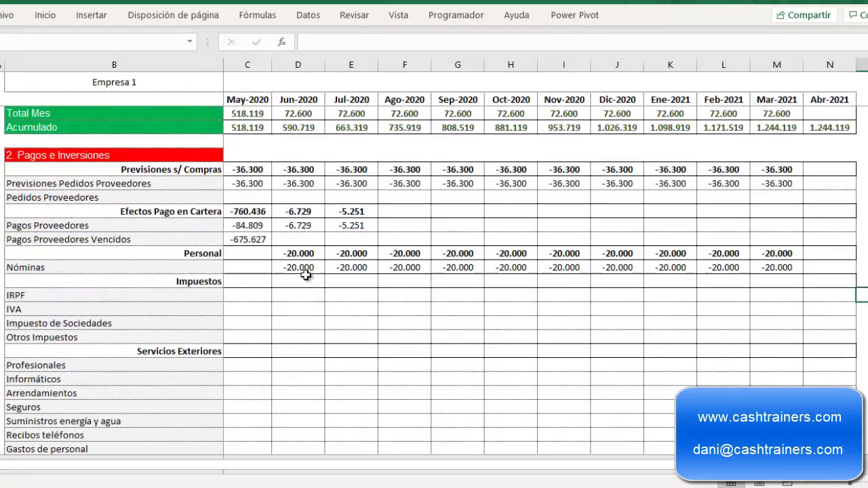
scroll(244, 320, down, 4)
scroll(118, 289, down, 3)
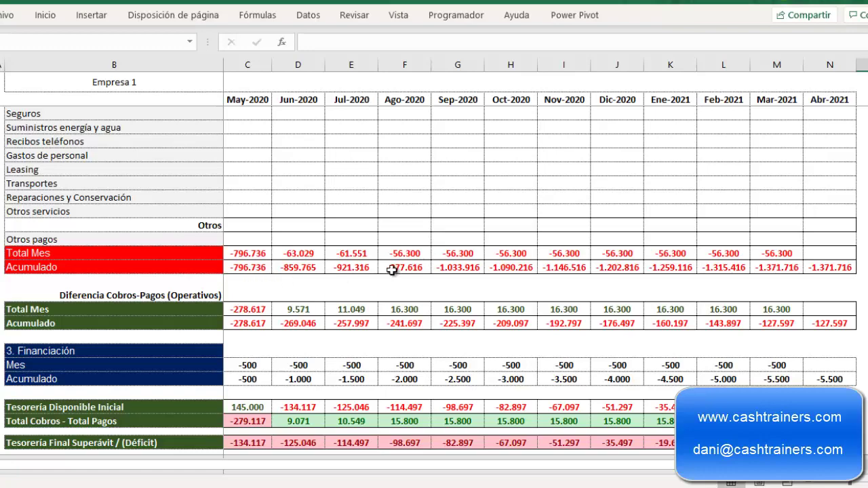
scroll(390, 267, down, 1)
scroll(373, 263, down, 1)
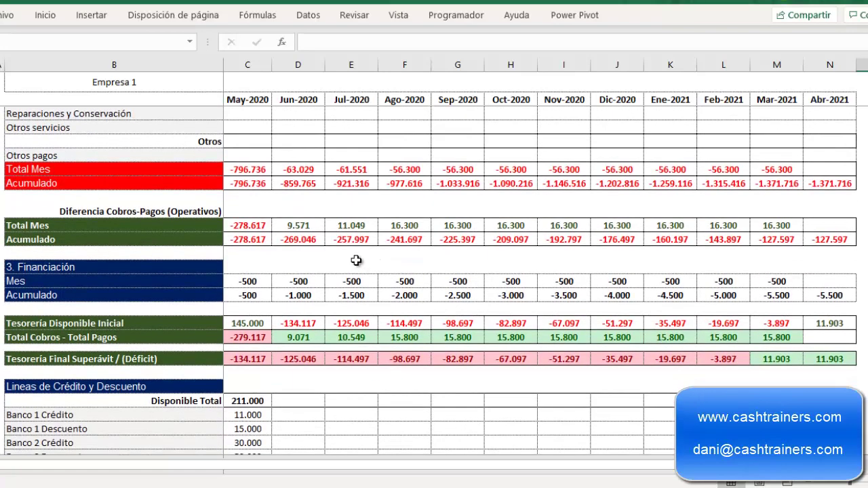
scroll(319, 237, down, 1)
scroll(285, 222, down, 1)
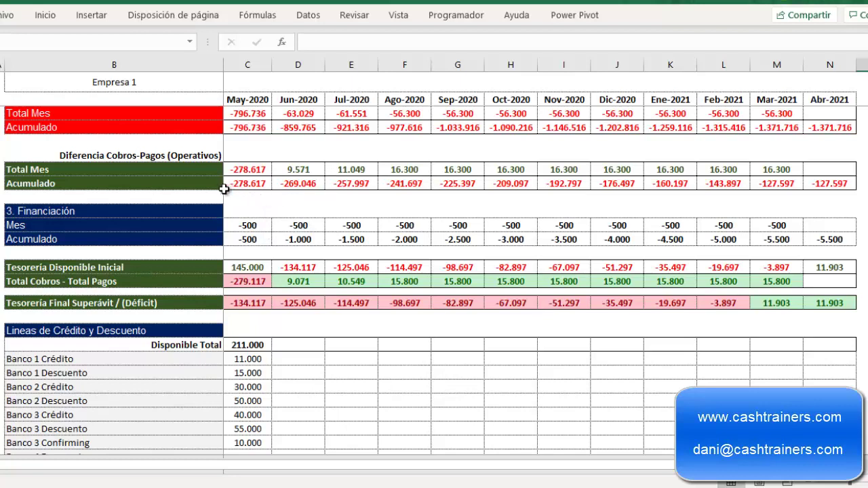
Step: Scroll Empresa 2's treasury forecast down to its Financiación and credit-line tables, then return to the menu
scroll(249, 207, down, 1)
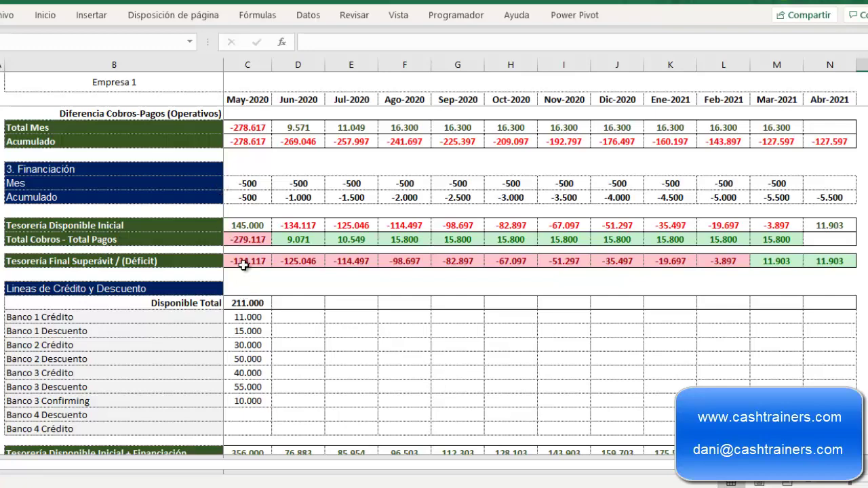
scroll(260, 261, down, 2)
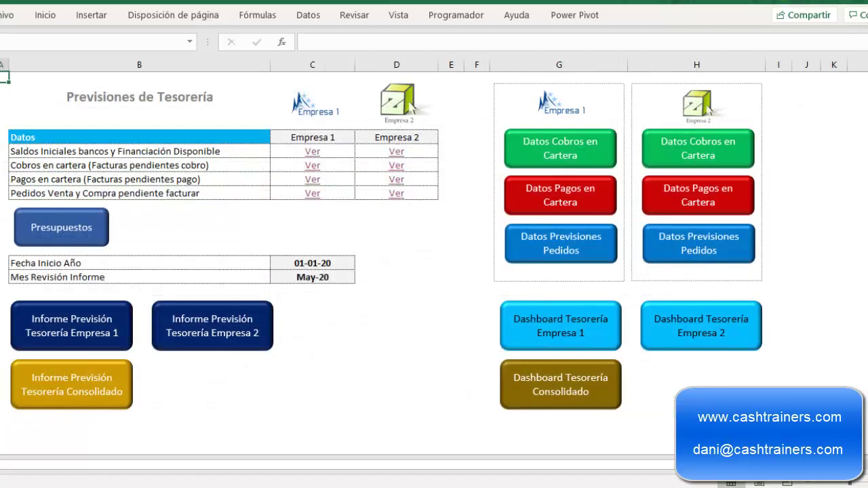
click(263, 336)
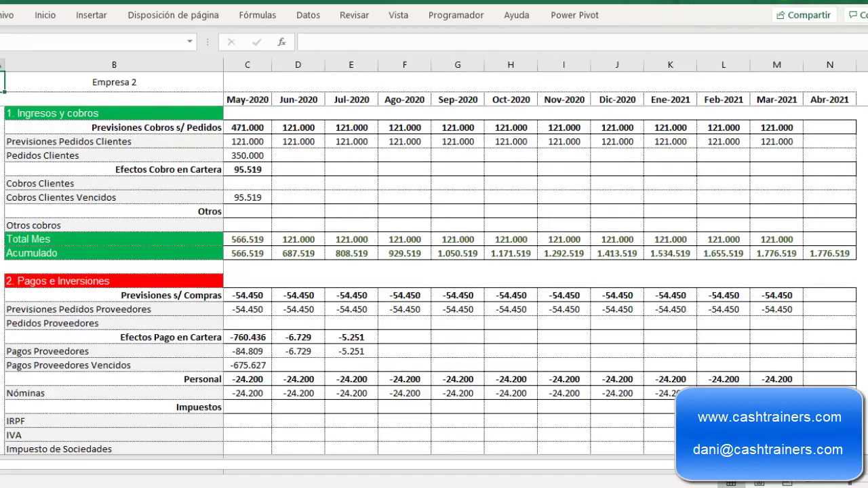
scroll(419, 377, down, 8)
scroll(419, 378, down, 6)
scroll(421, 376, down, 3)
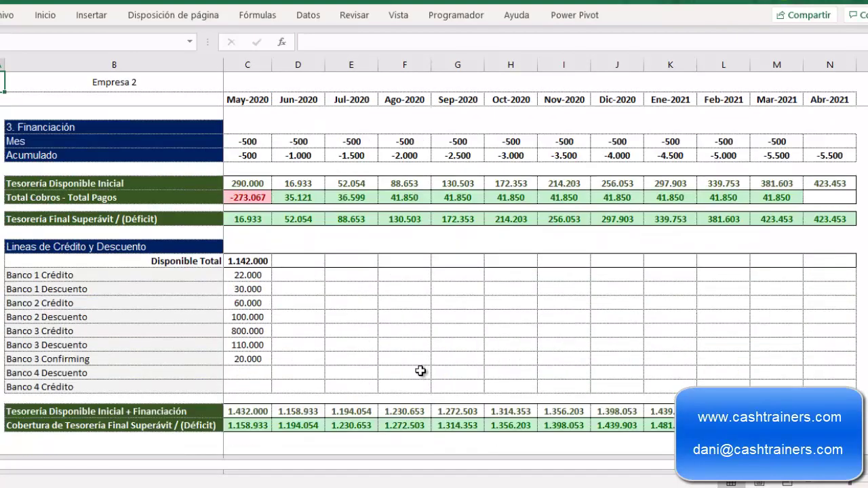
scroll(424, 373, down, 1)
key(ctrl+Page_Up)
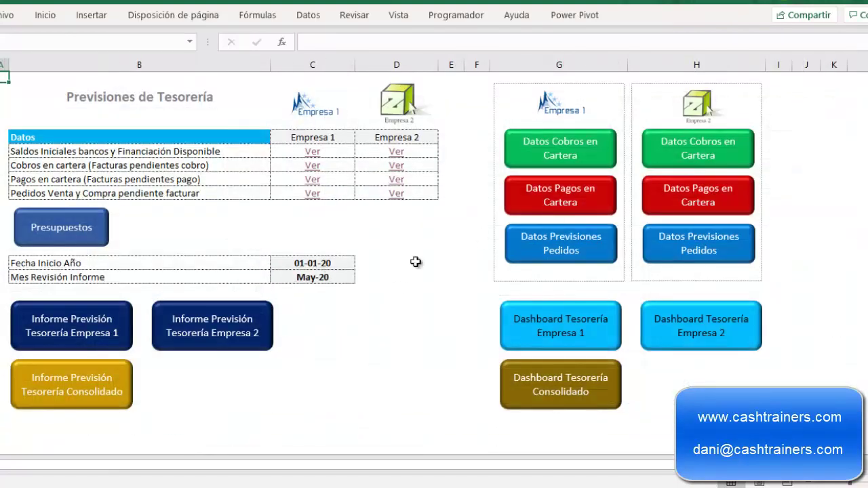
click(101, 385)
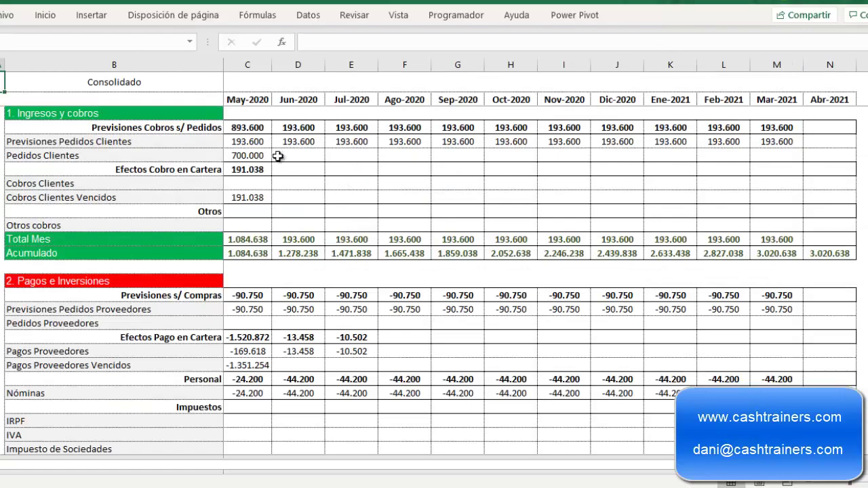
scroll(272, 288, down, 2)
scroll(260, 318, down, 2)
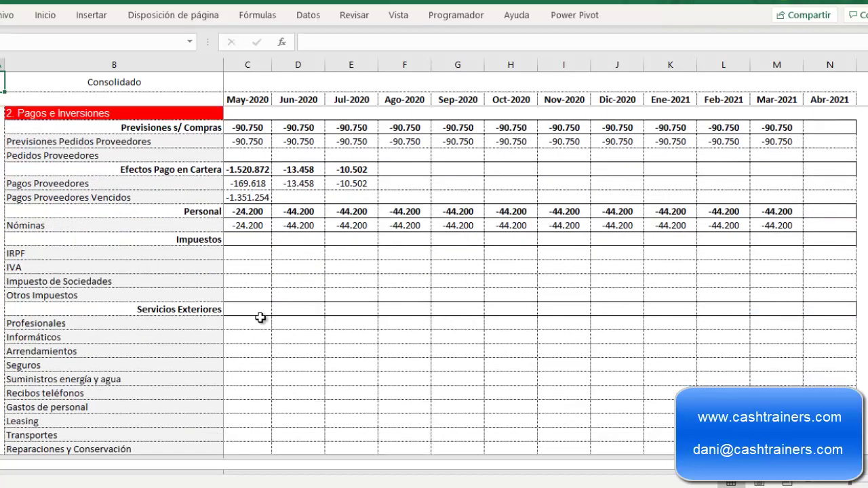
scroll(261, 317, down, 3)
scroll(170, 340, down, 1)
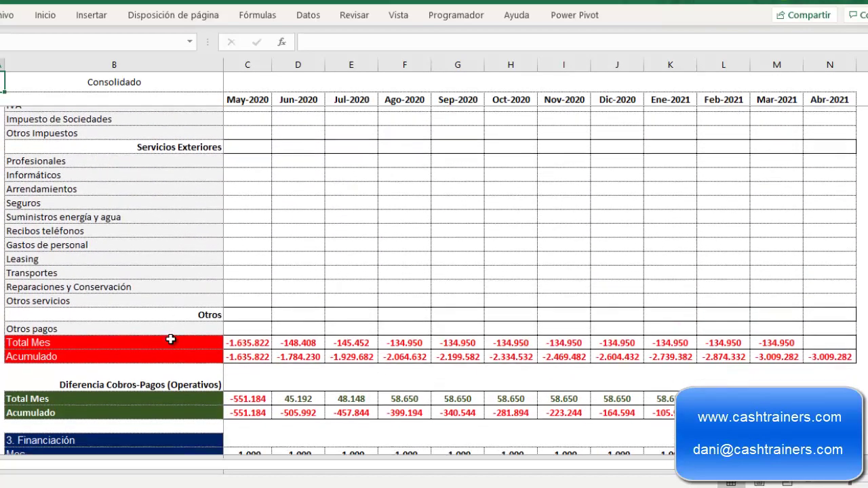
scroll(171, 340, down, 2)
scroll(171, 340, down, 3)
scroll(170, 340, down, 2)
scroll(170, 340, down, 1)
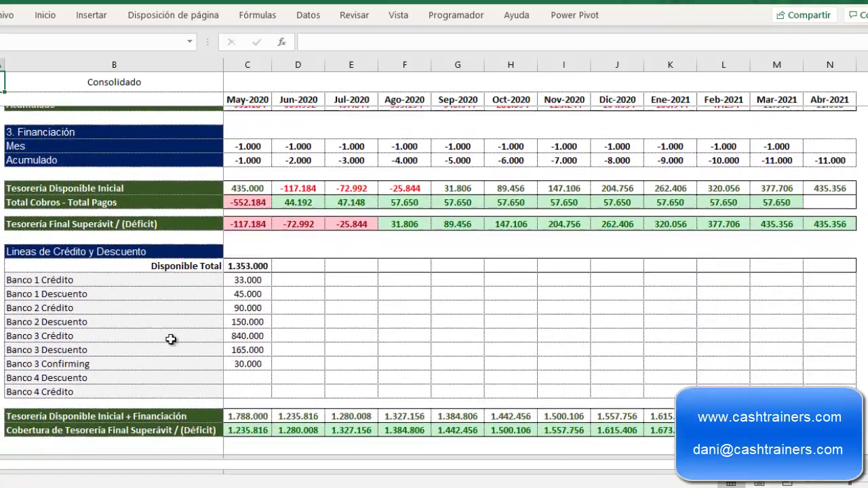
scroll(170, 340, down, 2)
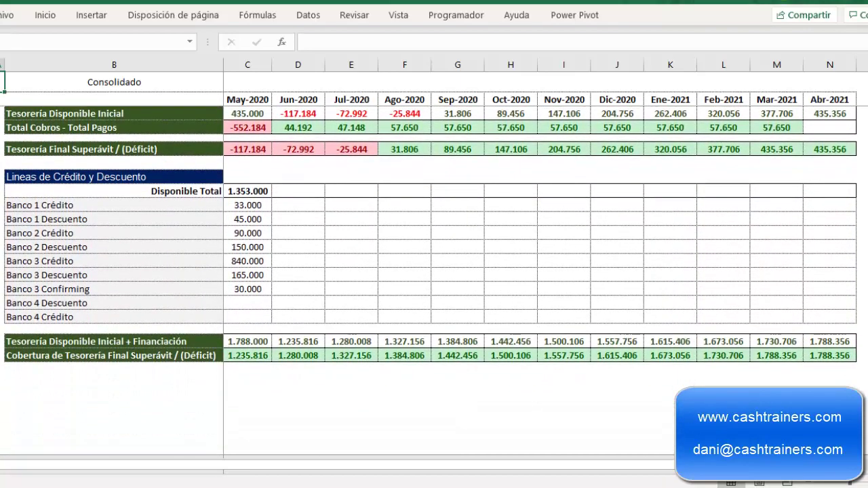
key(ctrl+Page_Up)
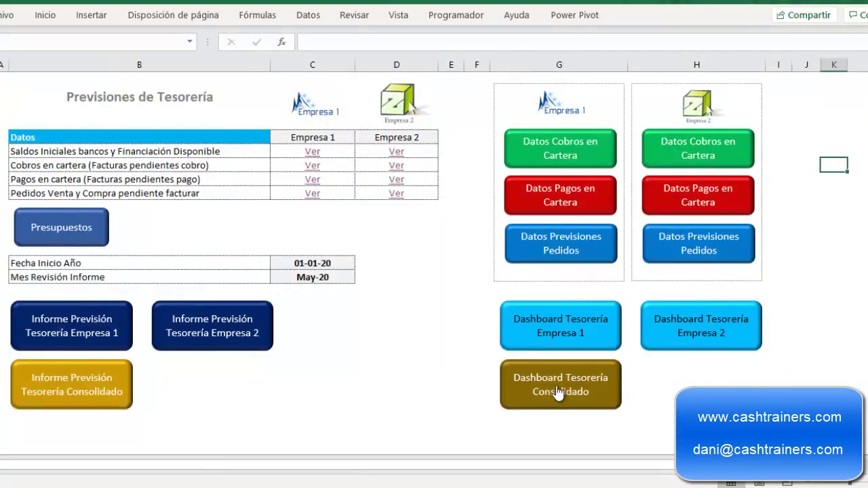
Step: Open Dashboard Tesorería Empresa 1, return to the menu, and scroll back to the top
click(588, 332)
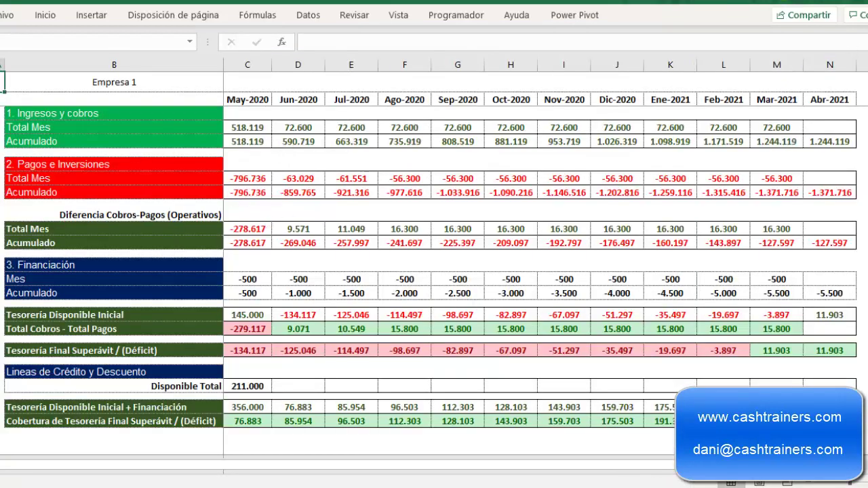
key(ctrl+Page_Up)
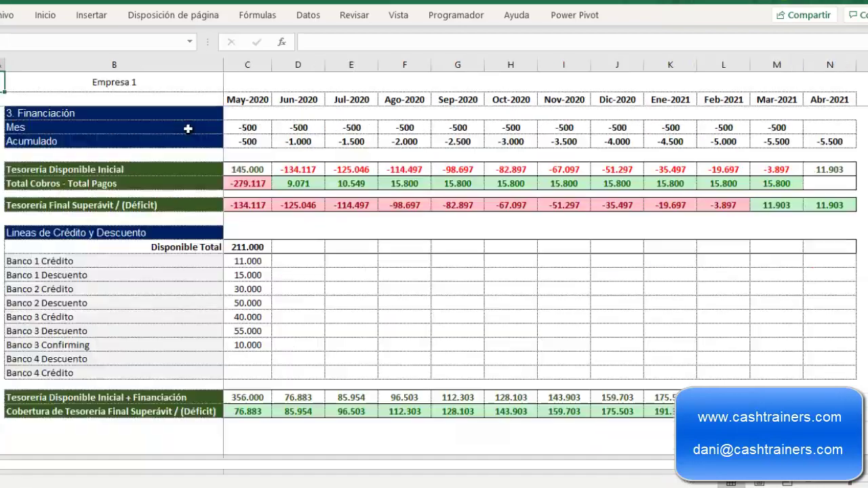
scroll(120, 285, up, 8)
scroll(120, 305, up, 6)
scroll(120, 326, up, 2)
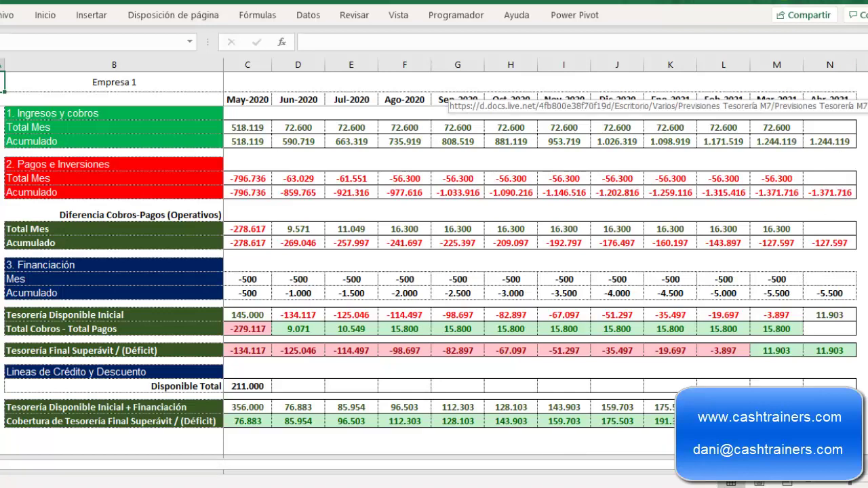
Step: View the Empresa 2 treasury dashboard, then open Dashboard Tesorería Consolidado
click(858, 85)
click(721, 329)
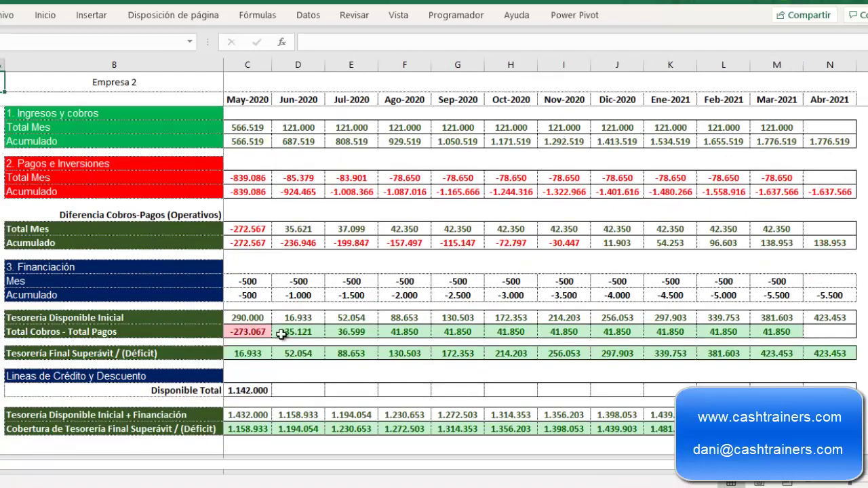
key(ctrl+Page_Up)
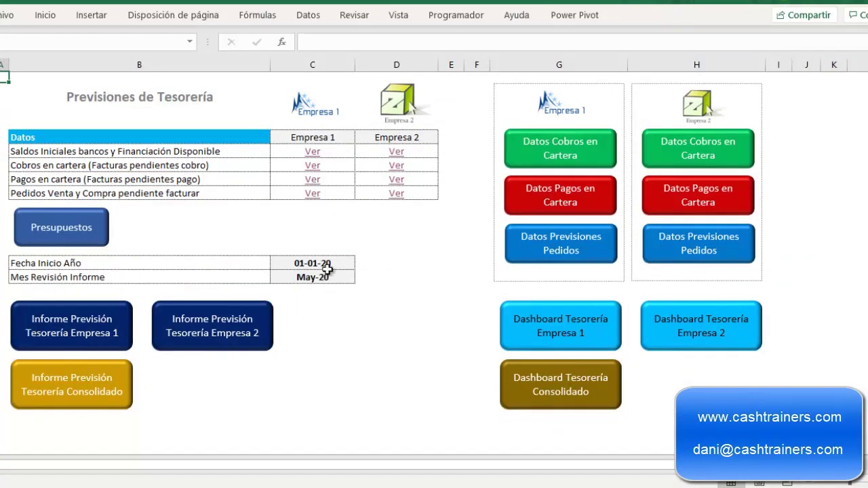
click(547, 397)
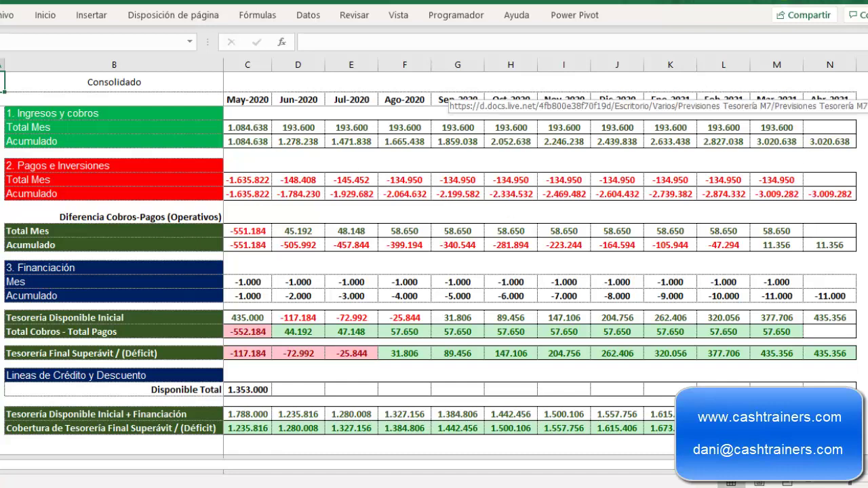
Step: Follow the Consolidado sheet's hyperlink back to the Previsiones de Tesorería menu
click(448, 88)
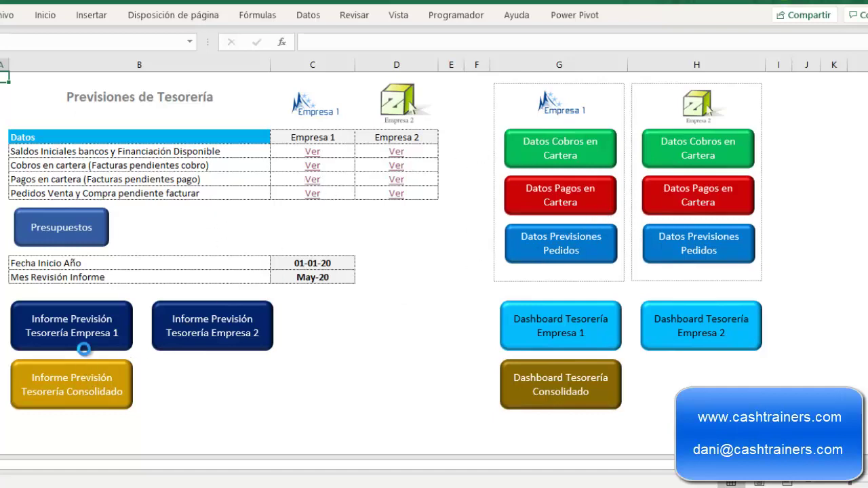
click(86, 347)
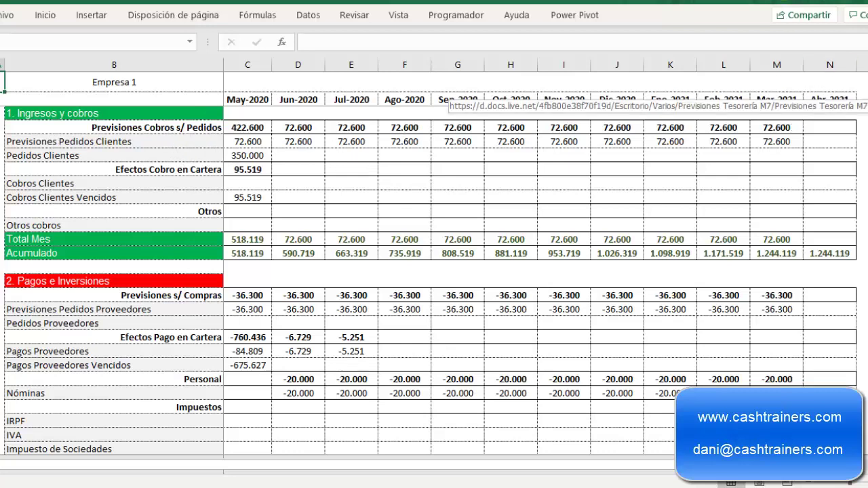
click(862, 91)
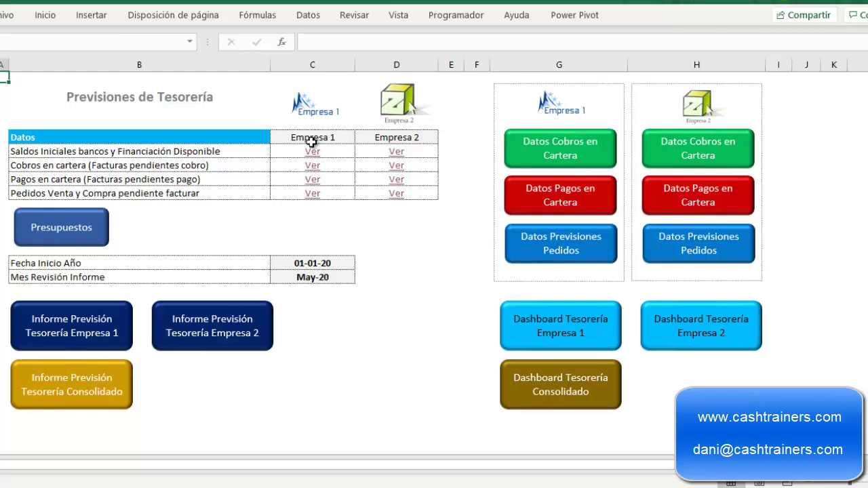
click(315, 164)
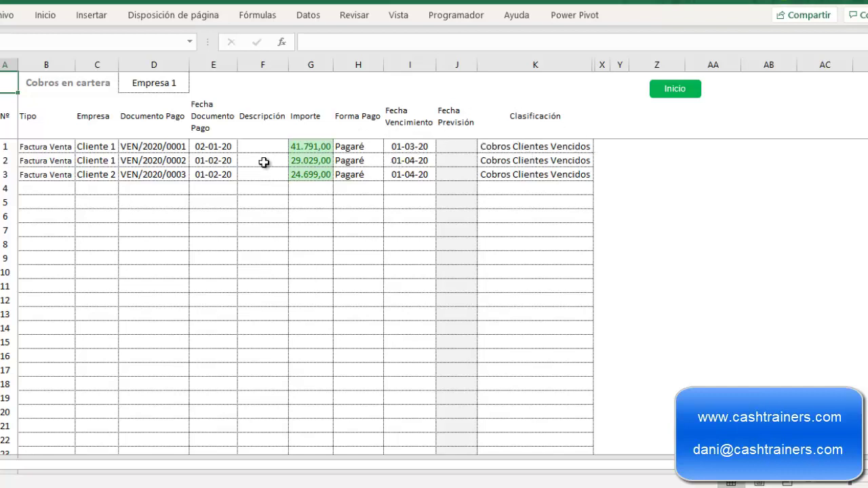
click(464, 147)
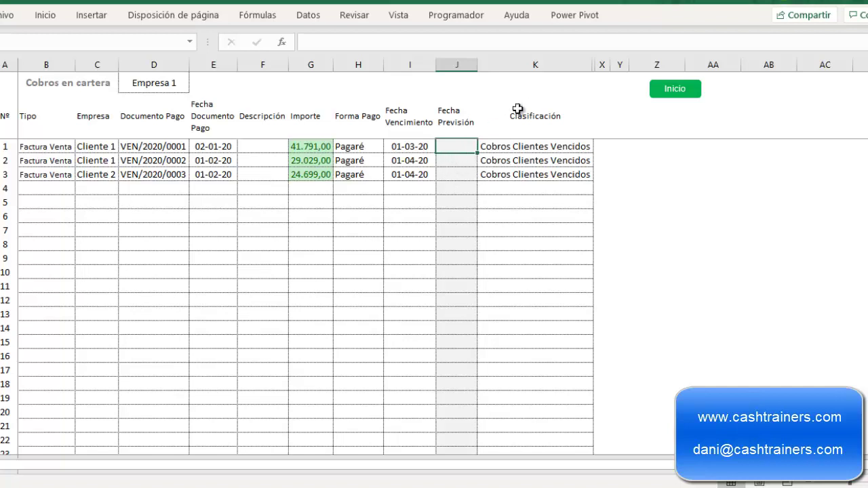
drag(569, 68, 601, 147)
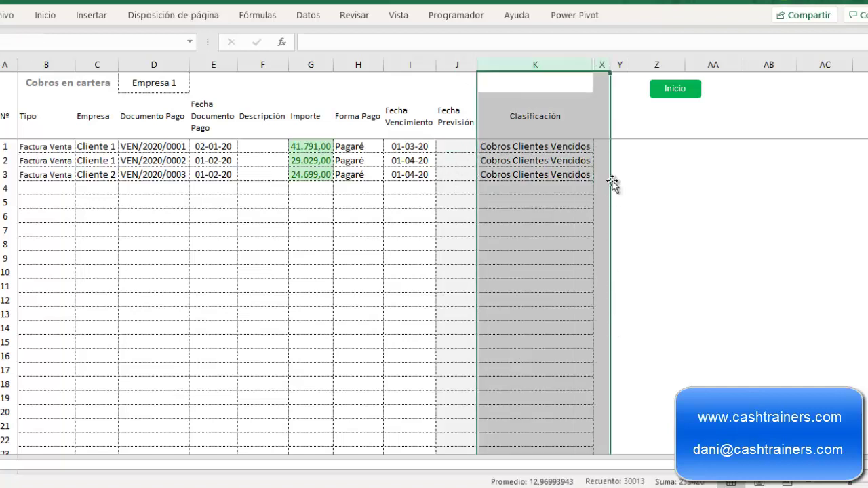
right_click(602, 65)
click(625, 305)
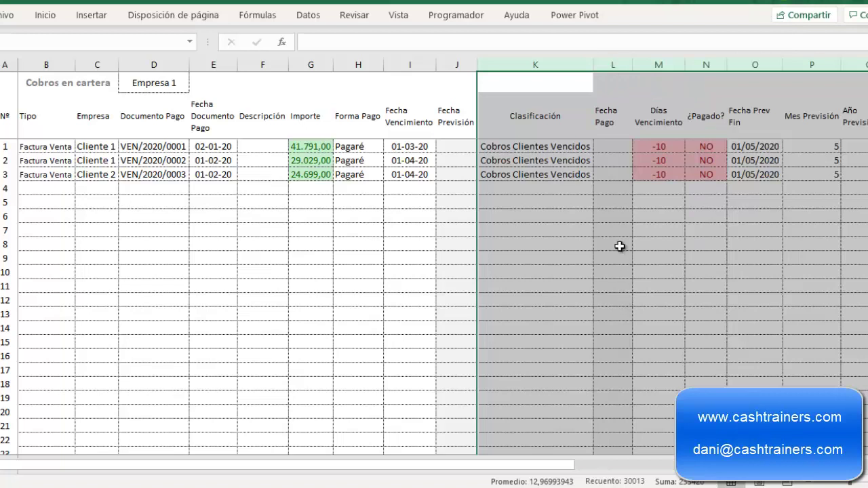
click(644, 115)
click(617, 146)
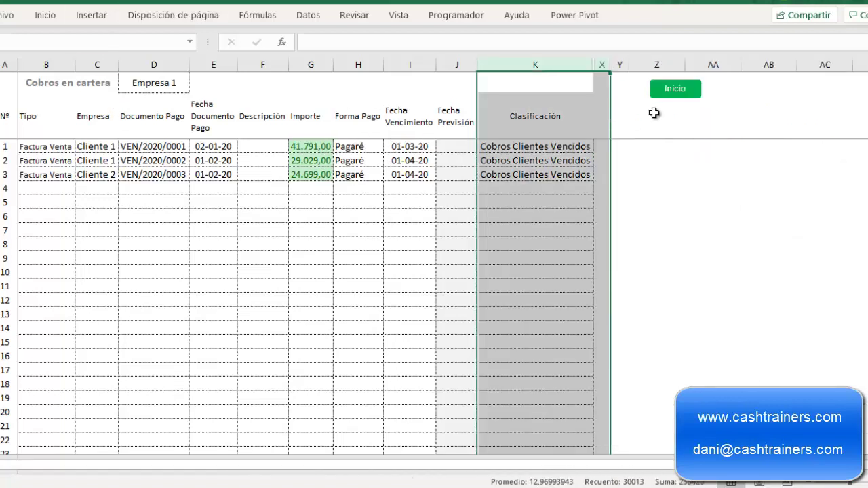
click(651, 143)
click(674, 88)
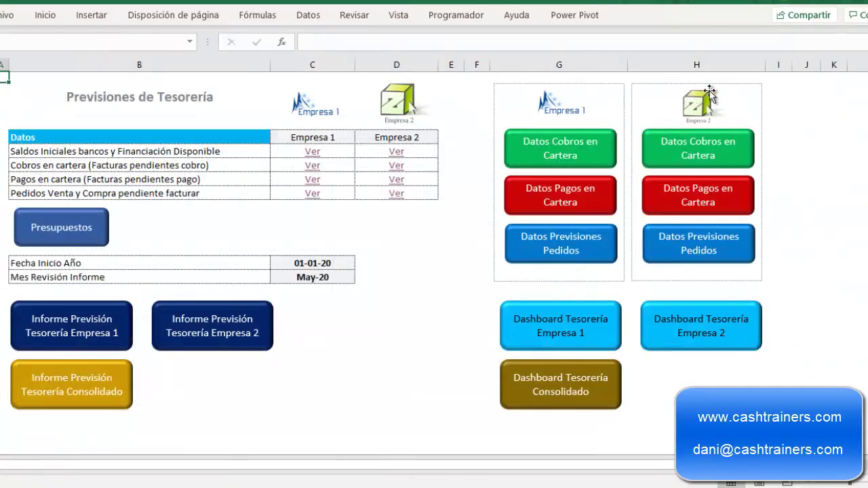
click(819, 92)
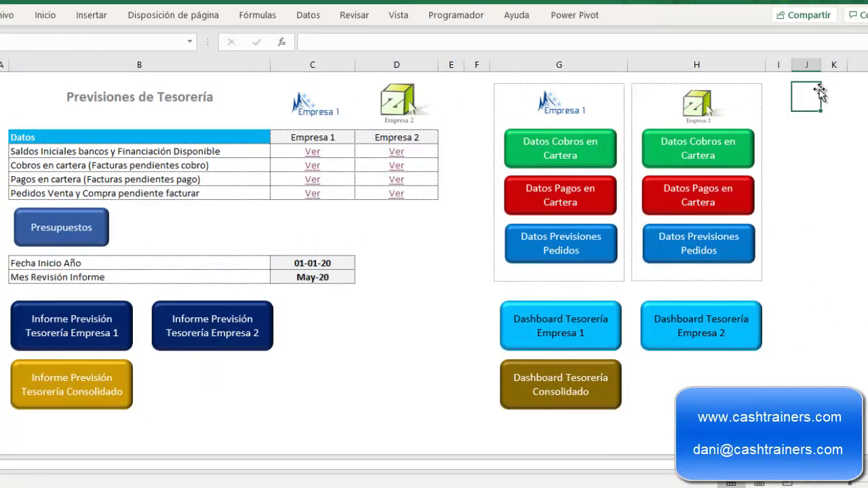